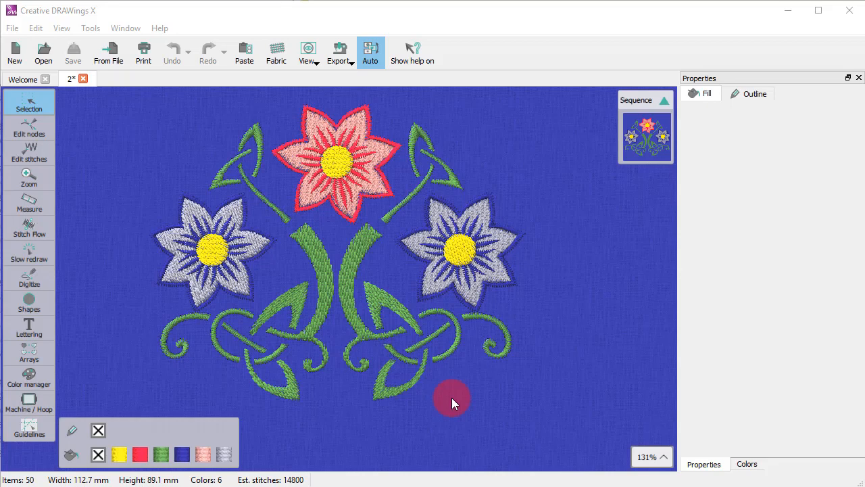
Switch the Selection tool to Rectangle selection and select the right flower's yellow center
{"action": "left_click", "coordinate": [31, 102]}
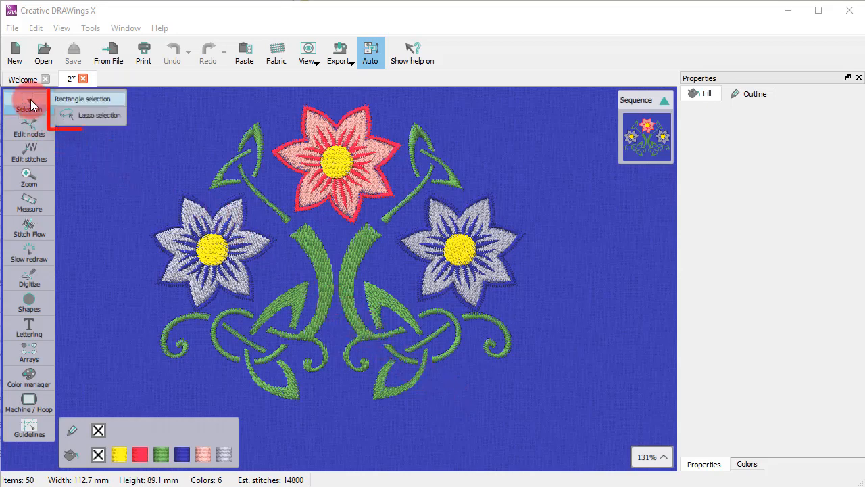
{"action": "left_click", "coordinate": [95, 98]}
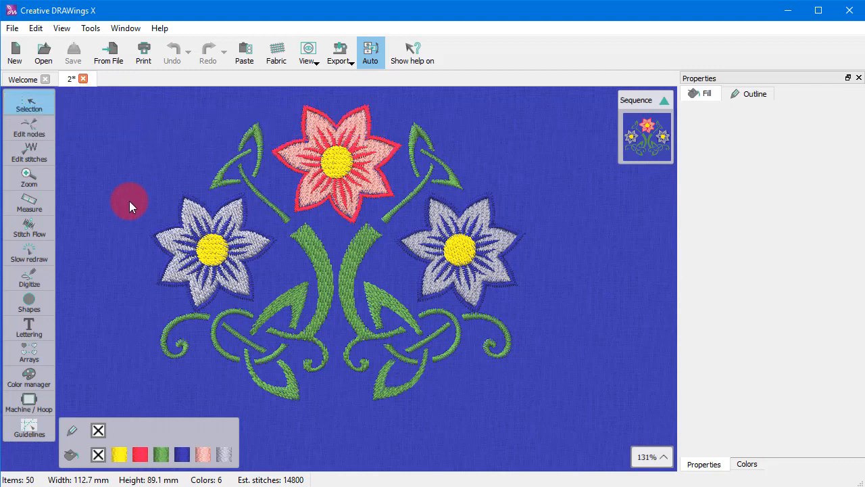
{"action": "left_click", "coordinate": [446, 255]}
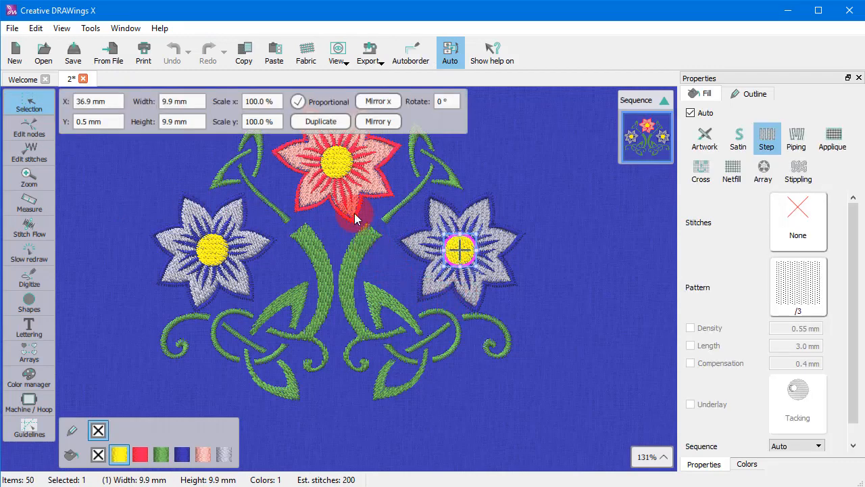
Select the top flower's center, then the left flower's yellow center instead
{"action": "left_click", "coordinate": [334, 172]}
{"action": "left_click", "coordinate": [215, 251]}
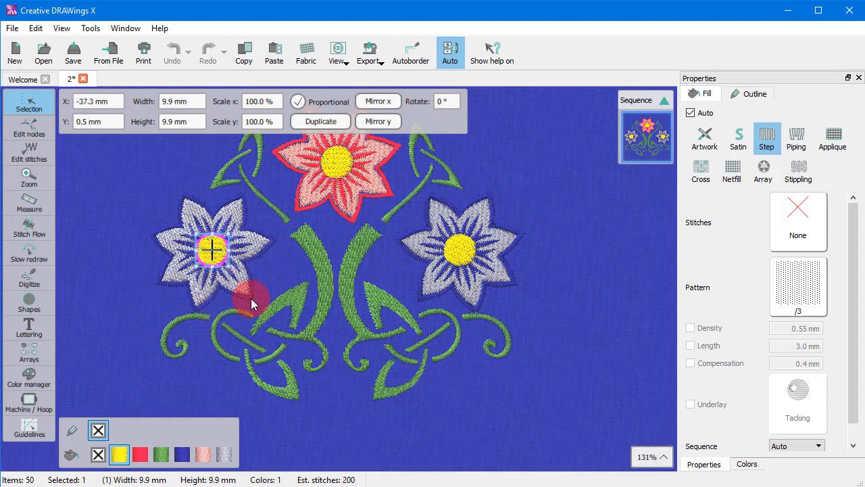
{"action": "left_click", "coordinate": [218, 250]}
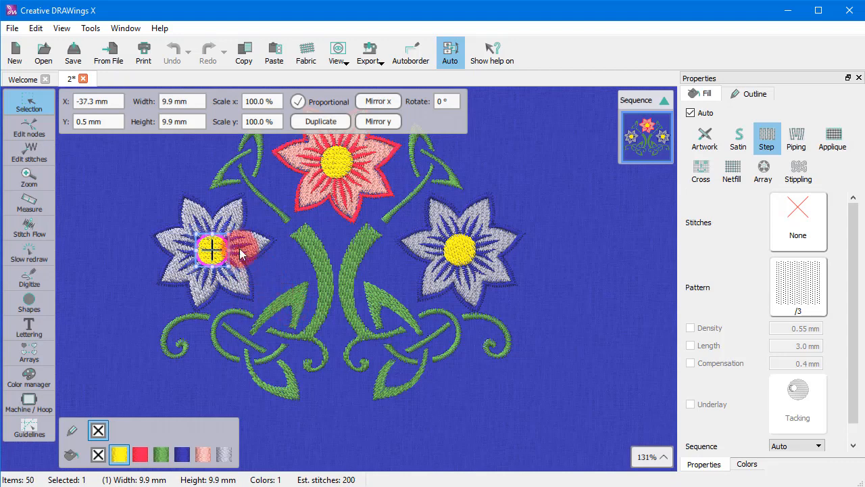
Resize the left flower's center by its handle and undo the change
{"action": "left_click_drag", "start_coordinate": [229, 231], "coordinate": [245, 249]}
{"action": "key", "text": "ctrl+z"}
{"action": "key", "text": "ctrl+z"}
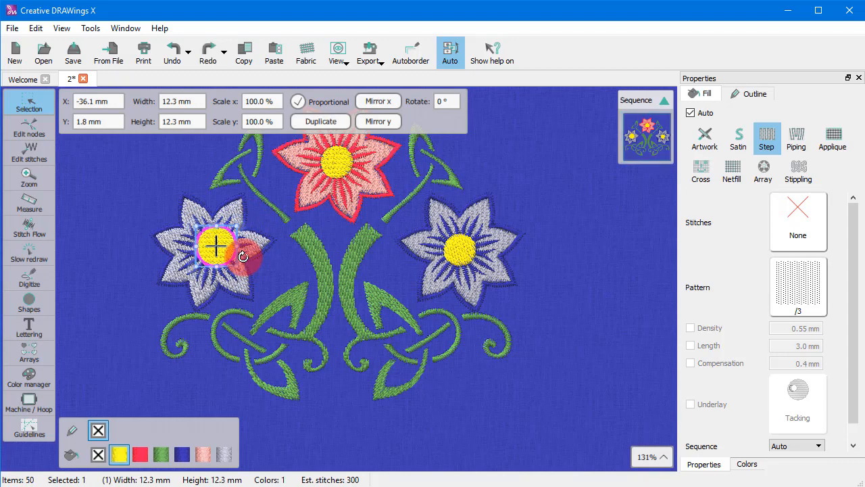
Clear the selection, drag a rectangle around the left flower's center to select the parts inside it, and deselect
{"action": "left_click", "coordinate": [273, 265]}
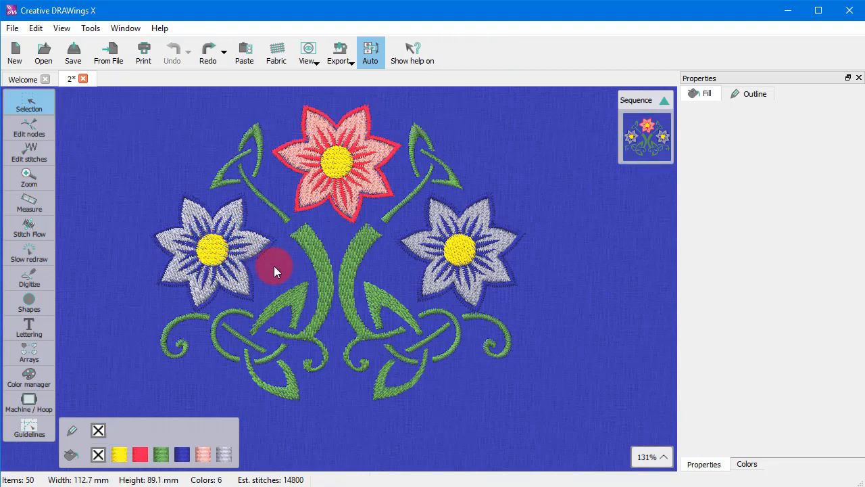
{"action": "left_click_drag", "start_coordinate": [152, 202], "coordinate": [237, 276]}
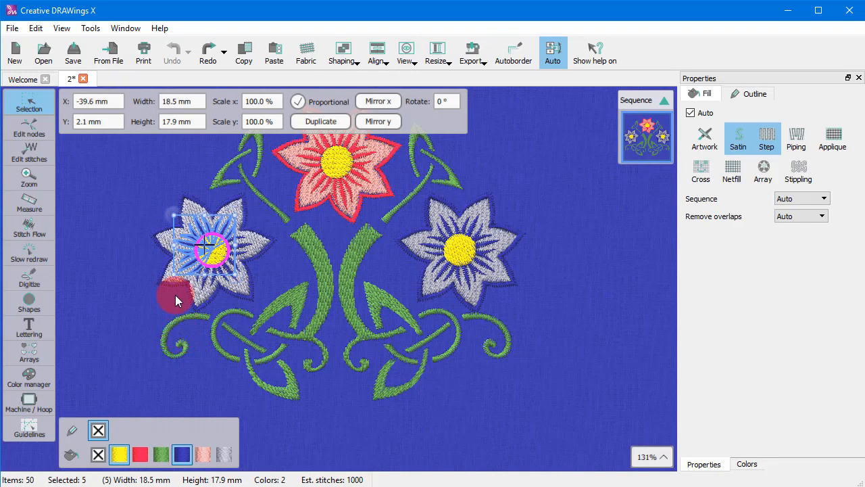
{"action": "left_click", "coordinate": [136, 270]}
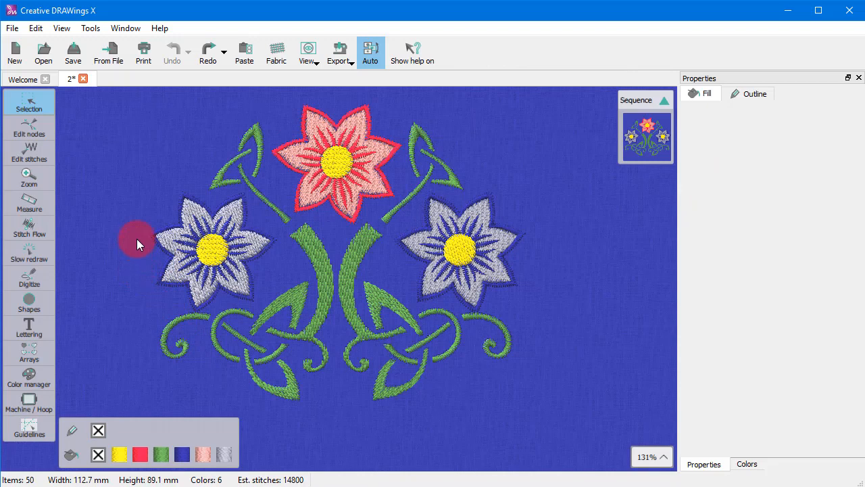
Select every part of the left flower touched by a rectangle drawn over it
{"action": "key", "text": "alt"}
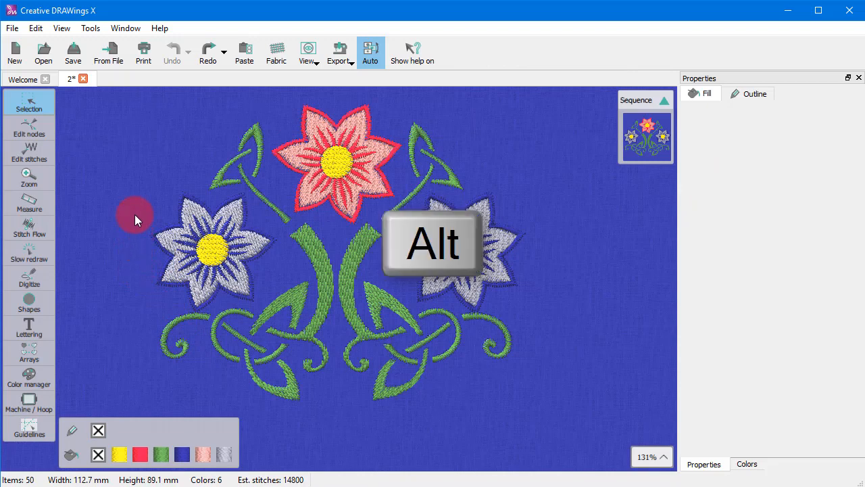
{"action": "left_click_drag", "start_coordinate": [135, 214], "coordinate": [258, 288]}
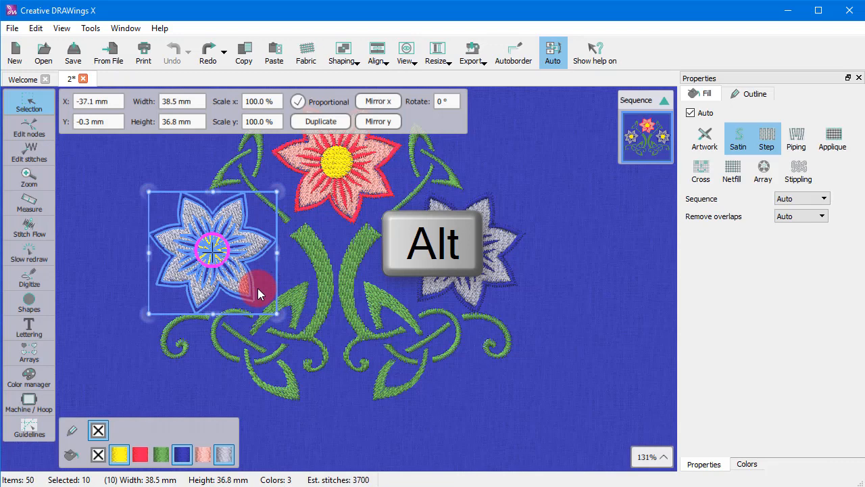
Move the selected left flower further left, undo the move, and clear the selection
{"action": "left_click_drag", "start_coordinate": [245, 277], "coordinate": [162, 289]}
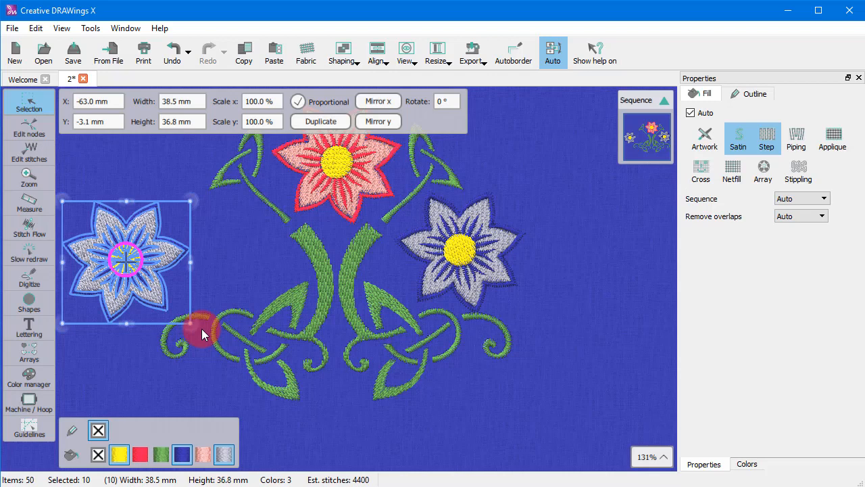
{"action": "key", "text": "ctrl+z"}
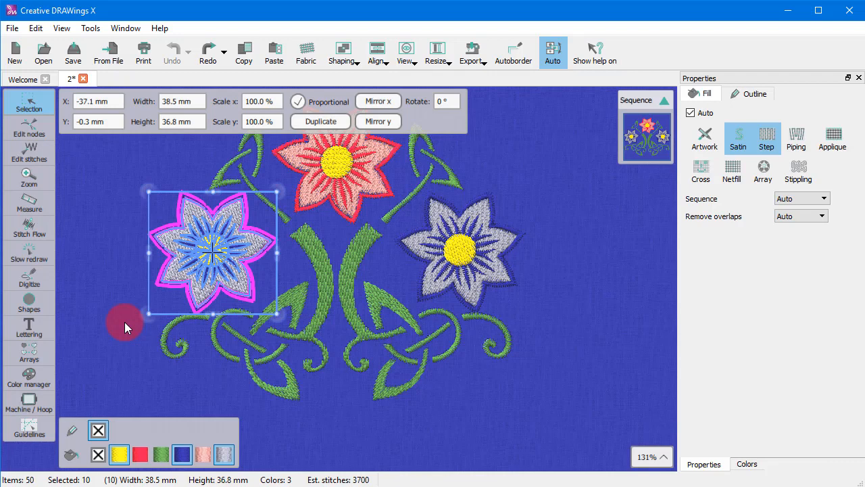
{"action": "left_click", "coordinate": [106, 299], "text": "ctrl"}
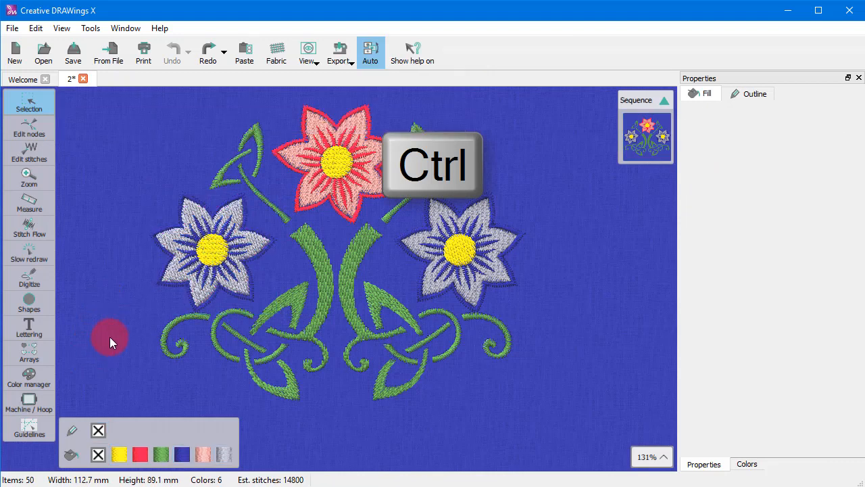
Build a multiple selection by adding the left, top and right flowers' petals one at a time
{"action": "left_click", "coordinate": [210, 234]}
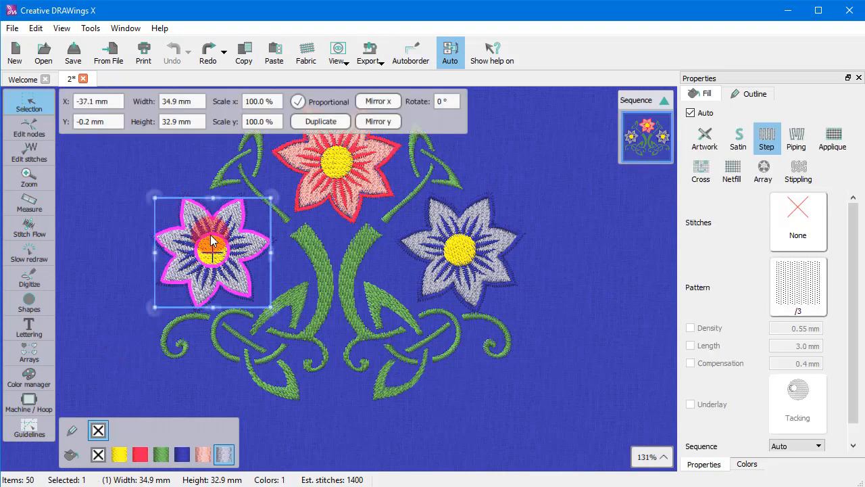
{"action": "left_click", "coordinate": [387, 148], "text": "ctrl"}
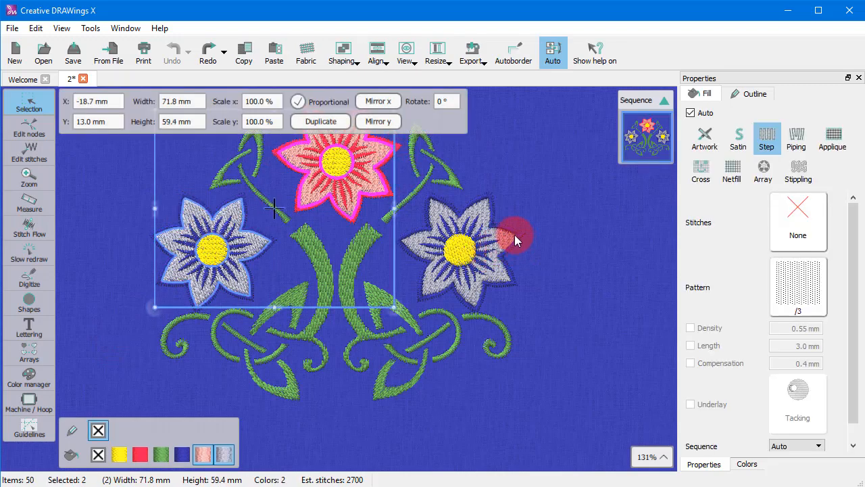
{"action": "left_click", "coordinate": [452, 258], "text": "ctrl"}
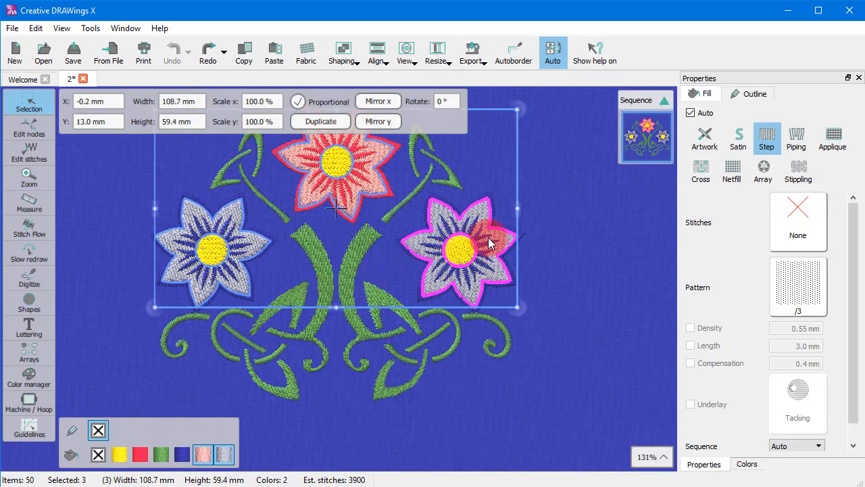
Move the three selected flowers down, then remove the top and right flowers from the selection
{"action": "left_click_drag", "start_coordinate": [511, 237], "coordinate": [467, 364]}
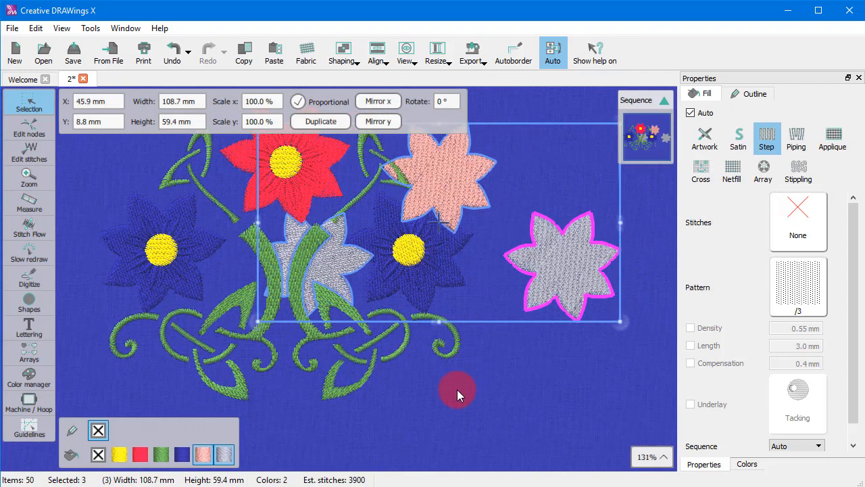
{"action": "left_click", "coordinate": [459, 194], "text": "ctrl"}
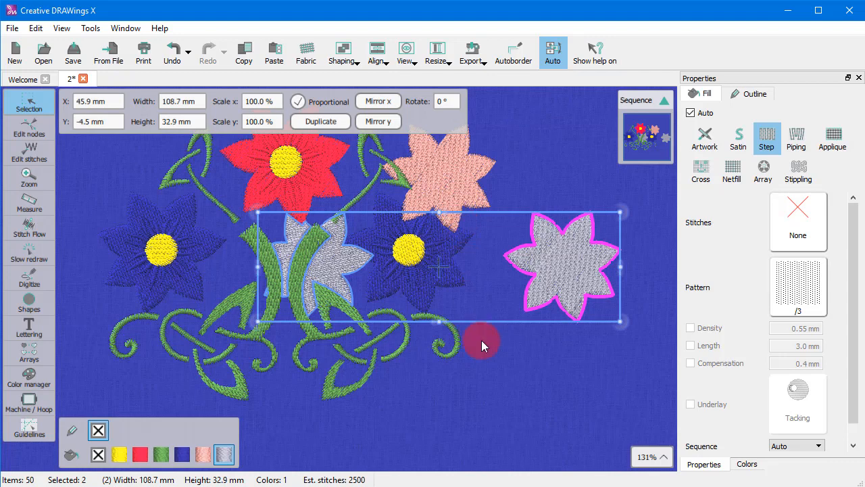
{"action": "left_click", "coordinate": [577, 260], "text": "ctrl"}
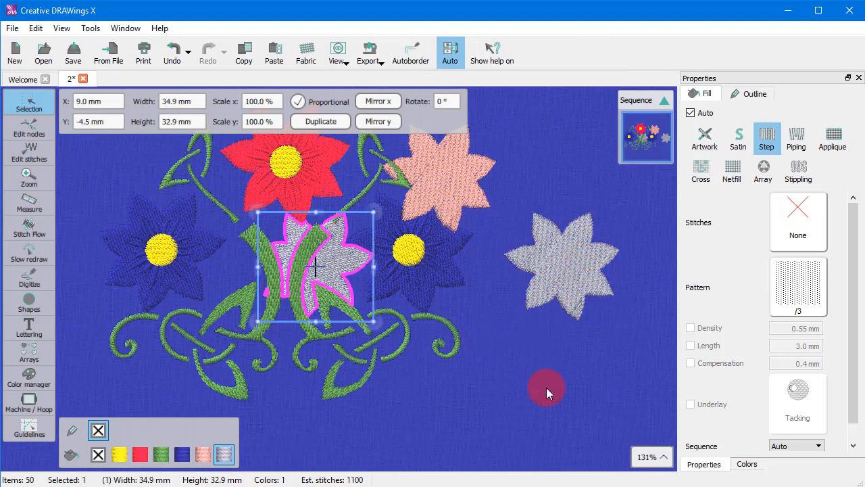
Undo the flower move and clear the selection
{"action": "key", "text": "ctrl+z"}
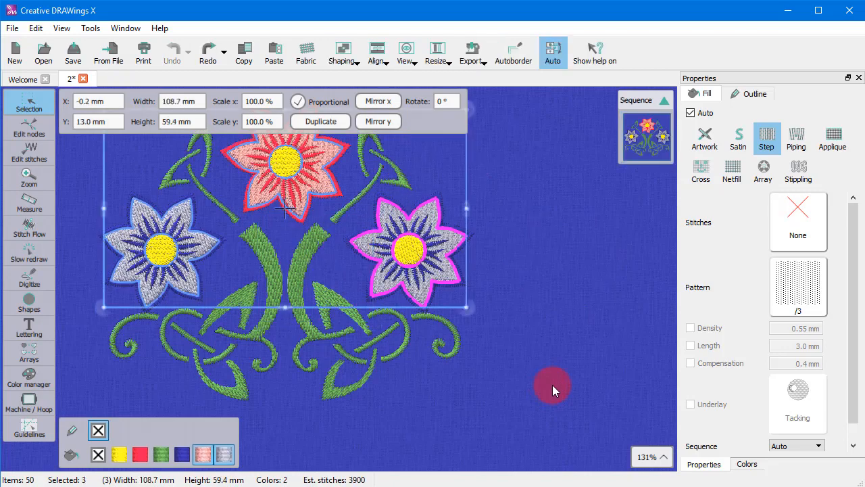
{"action": "left_click", "coordinate": [528, 348]}
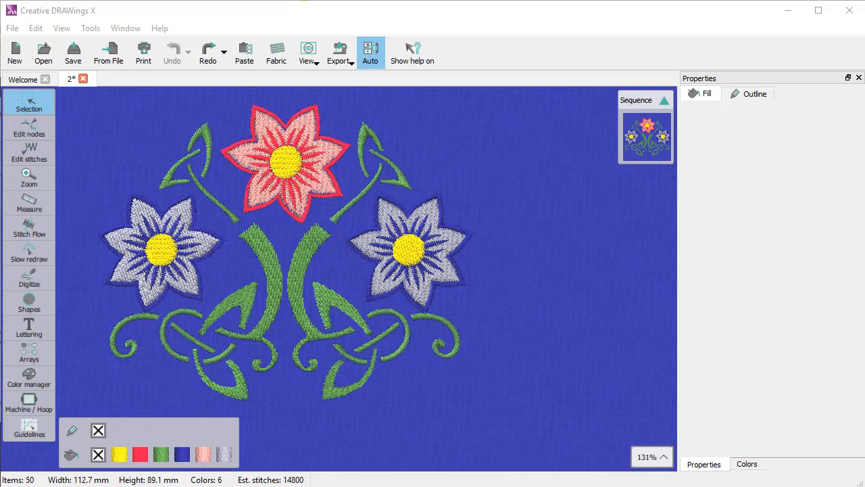
{"action": "left_click", "coordinate": [433, 408]}
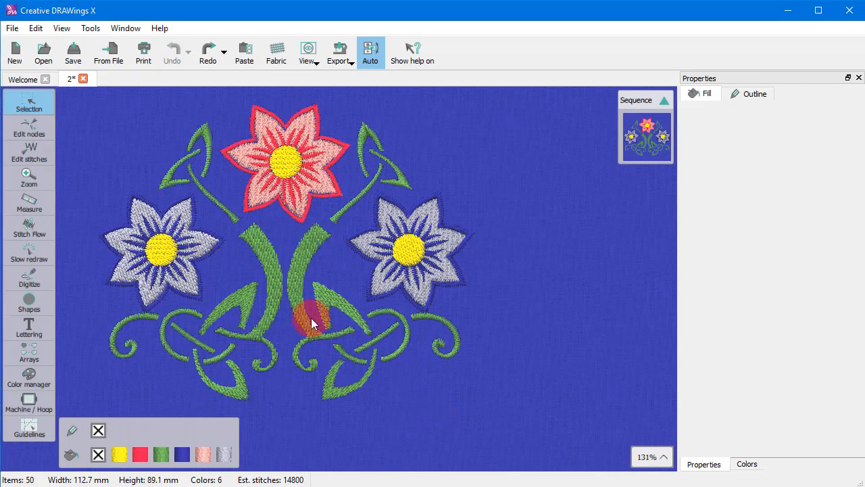
Switch the Selection tool to Lasso selection
{"action": "mouse_move", "coordinate": [44, 110]}
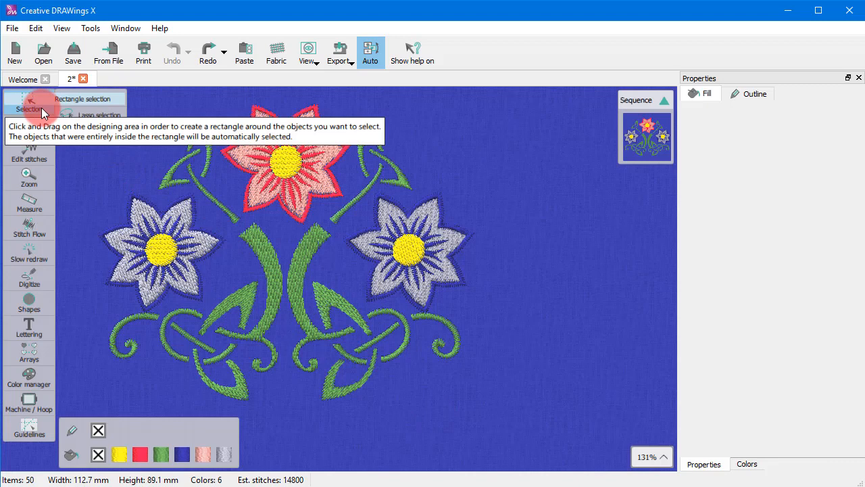
{"action": "left_click", "coordinate": [90, 115]}
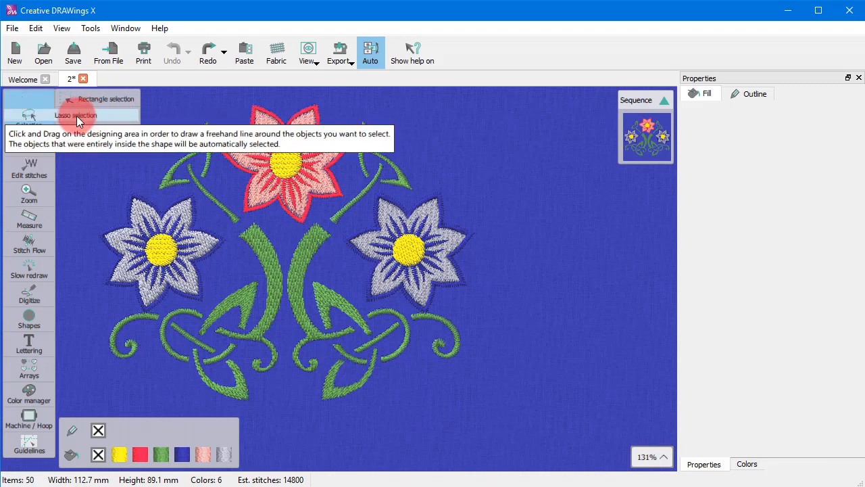
{"action": "left_click", "coordinate": [128, 243]}
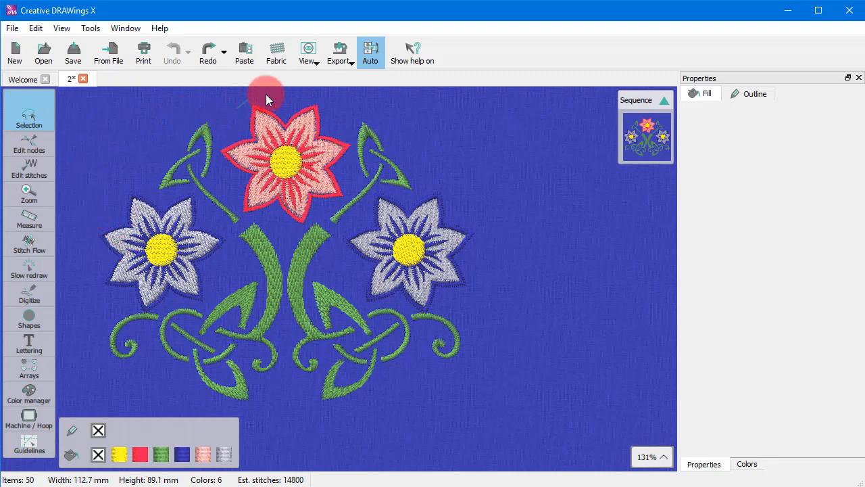
Draw a freehand lasso around the top flower's center to select it
{"action": "mouse_move", "coordinate": [266, 94]}
{"action": "left_mouse_down"}
{"action": "mouse_move", "coordinate": [312, 92]}
{"action": "mouse_move", "coordinate": [345, 122]}
{"action": "left_mouse_up"}
{"action": "mouse_move", "coordinate": [327, 267]}
{"action": "left_mouse_down"}
{"action": "mouse_move", "coordinate": [284, 280]}
{"action": "mouse_move", "coordinate": [225, 222]}
{"action": "left_mouse_up"}
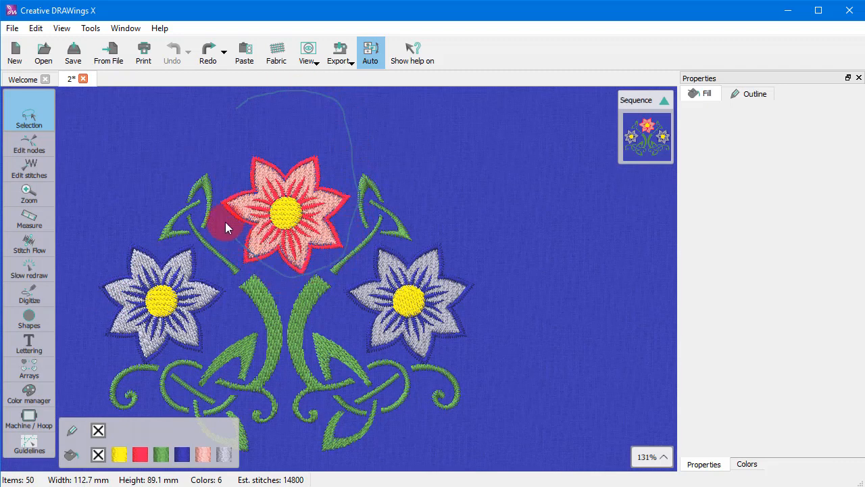
{"action": "left_click_drag", "start_coordinate": [248, 133], "coordinate": [252, 121]}
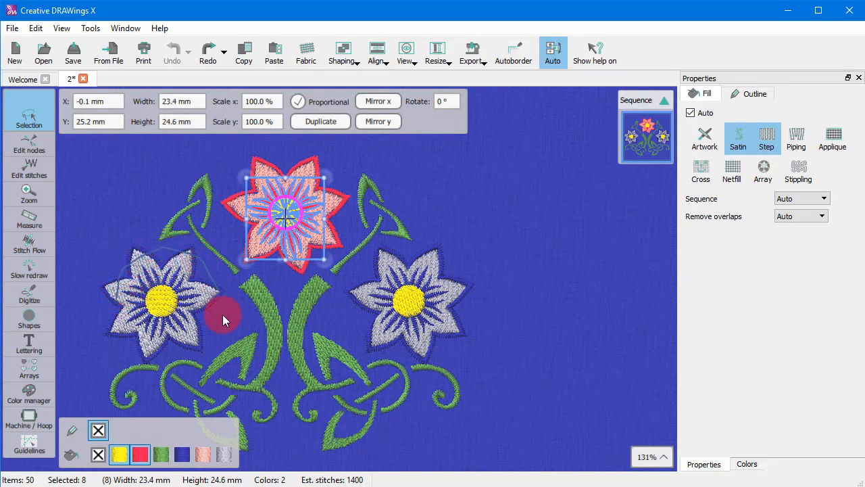
Lasso-select the left flower's center, then the right flower's center, and clear the selection
{"action": "left_click_drag", "start_coordinate": [118, 304], "coordinate": [116, 300]}
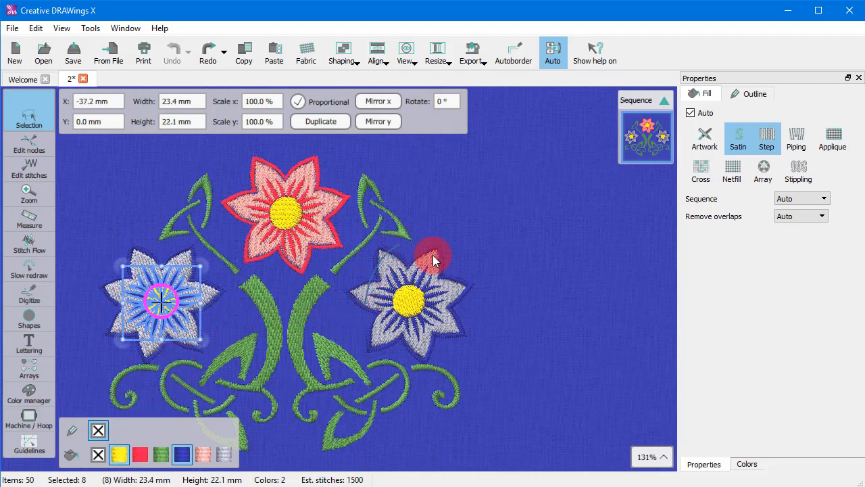
{"action": "left_click_drag", "start_coordinate": [386, 332], "coordinate": [383, 333]}
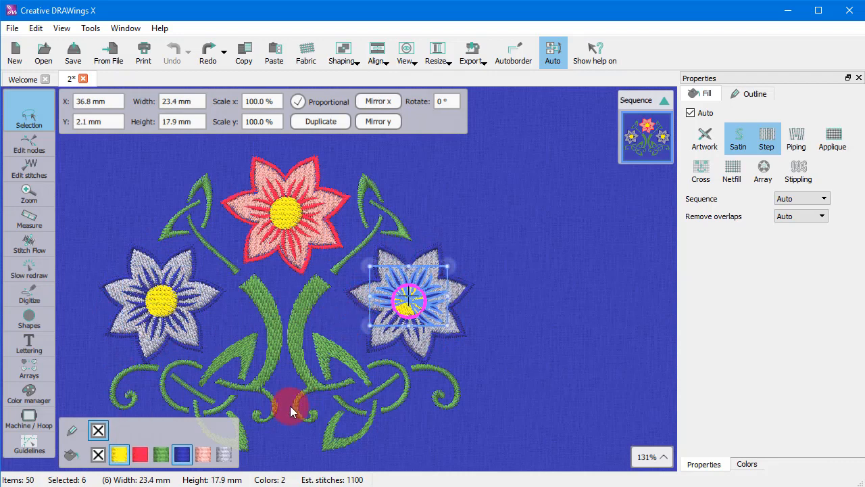
{"action": "left_click", "coordinate": [114, 196]}
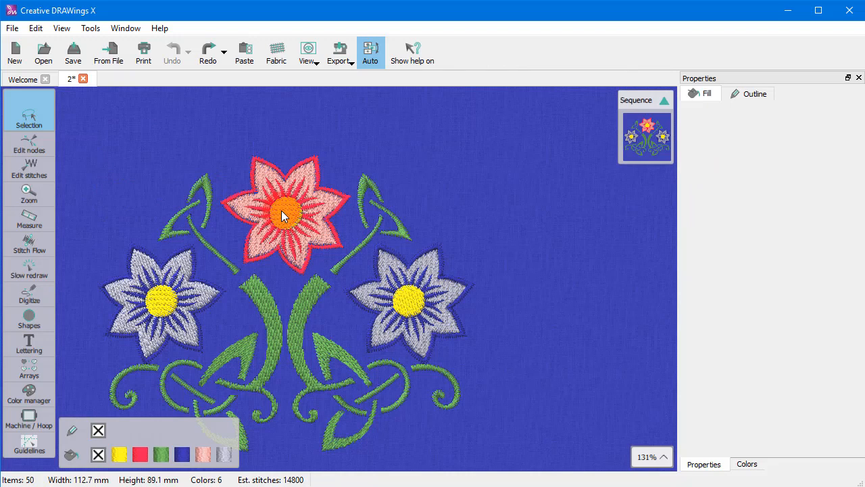
Select all objects in the design from the context menu, repeat the select-all, and clear the selection
{"action": "right_click", "coordinate": [146, 178]}
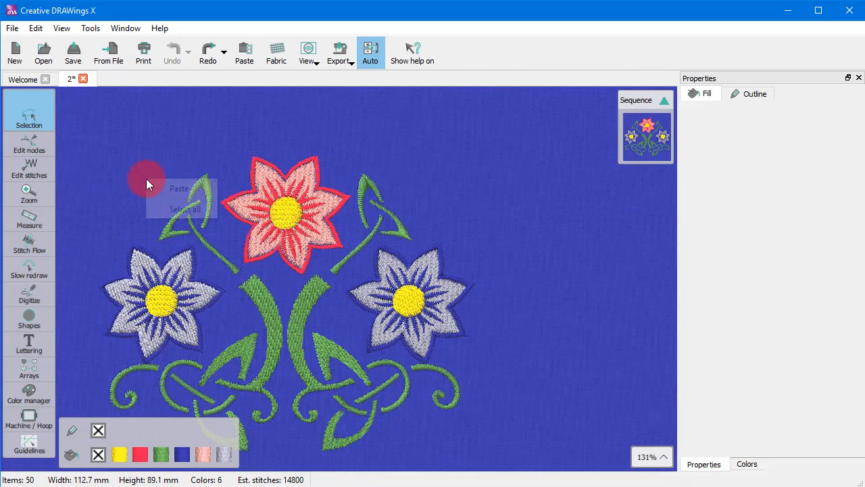
{"action": "left_click", "coordinate": [166, 210]}
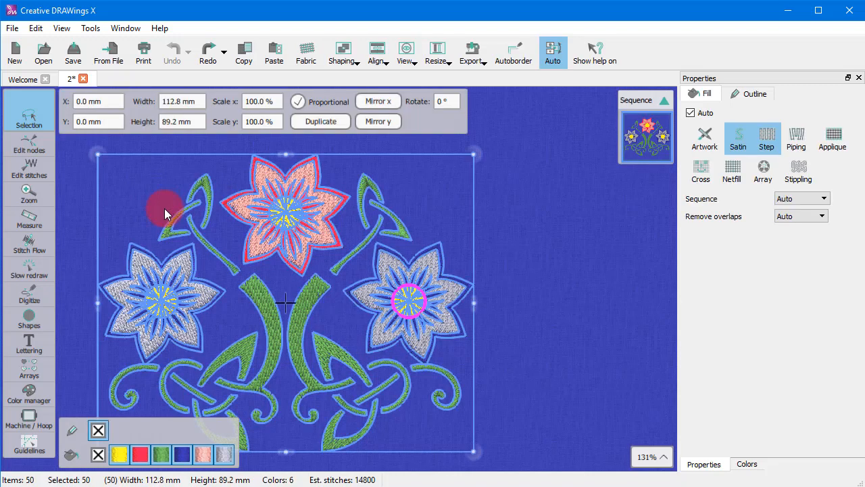
{"action": "left_click", "coordinate": [148, 208]}
{"action": "key", "text": "ctrl+a"}
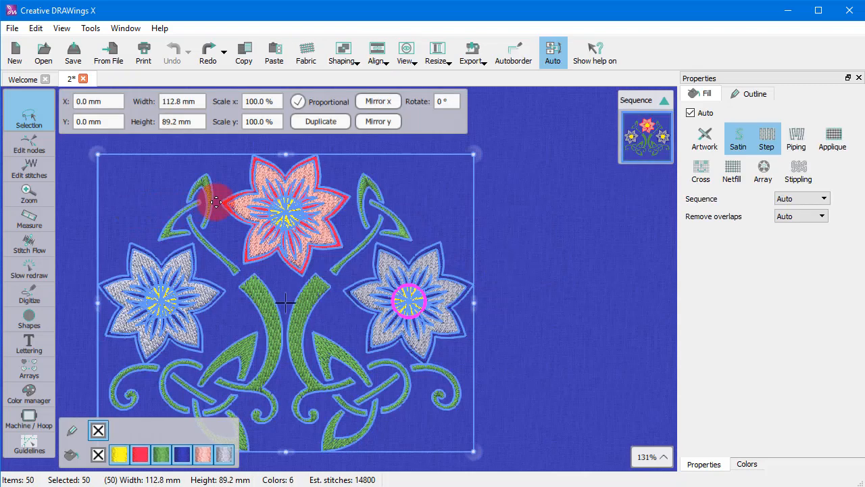
{"action": "left_click", "coordinate": [541, 283]}
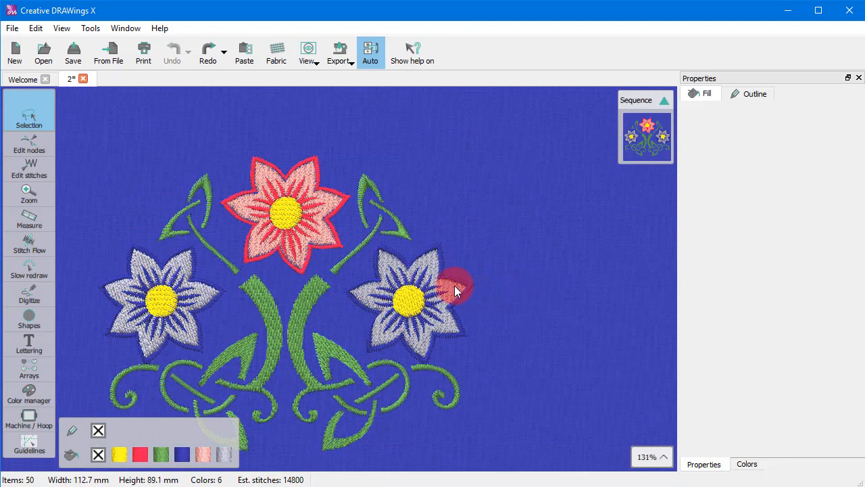
Select the right flower's center and invert the selection from the context menu
{"action": "left_click", "coordinate": [454, 290]}
{"action": "right_click", "coordinate": [453, 291]}
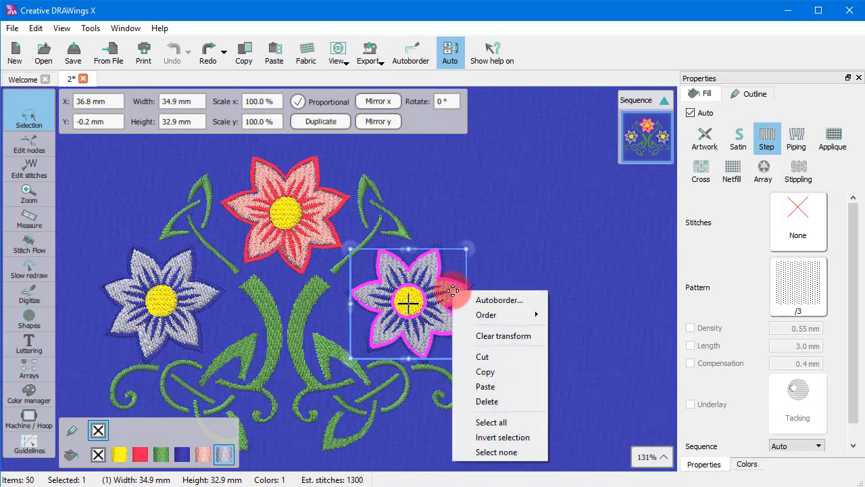
{"action": "left_click", "coordinate": [467, 437]}
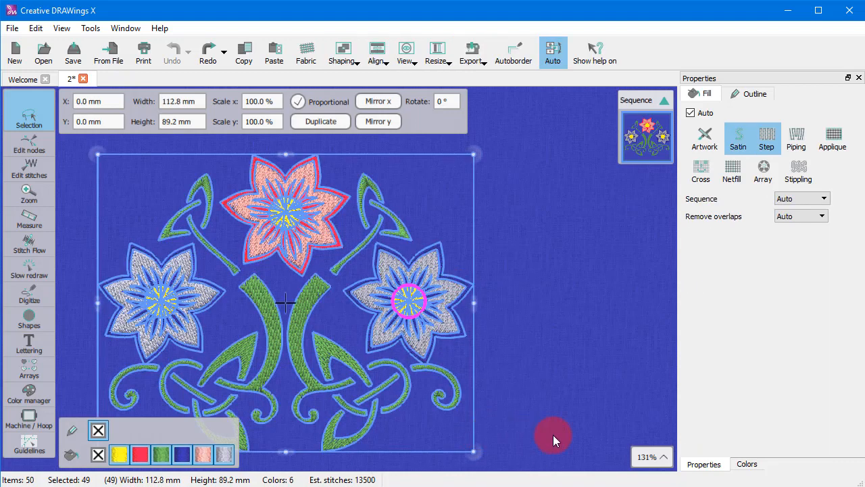
Try dragging the inverted selection to a new position
{"action": "left_click_drag", "start_coordinate": [344, 219], "coordinate": [430, 347]}
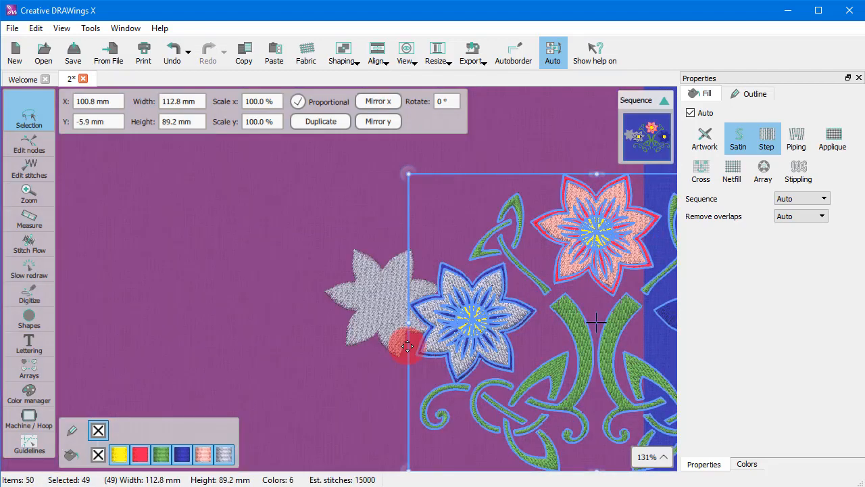
Invert the selection with its shortcut, then reselect and deselect the right flower's center
{"action": "key", "text": "ctrl+shift+i"}
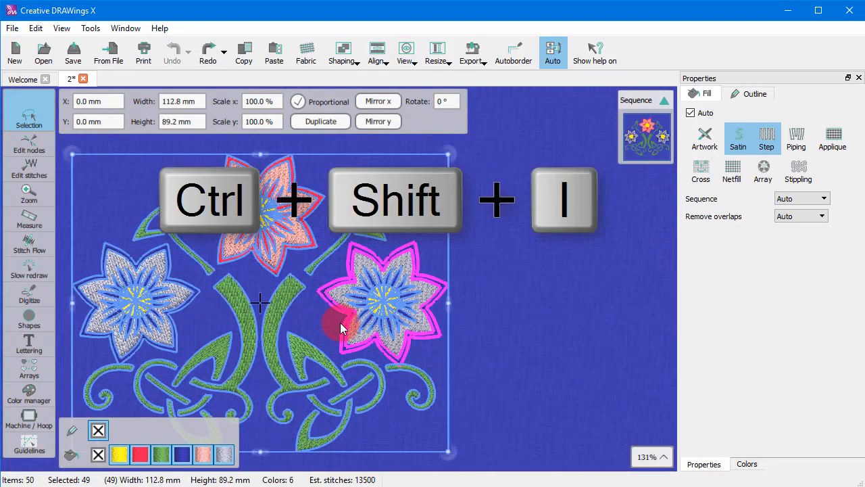
{"action": "left_click", "coordinate": [497, 304]}
{"action": "left_click", "coordinate": [434, 295]}
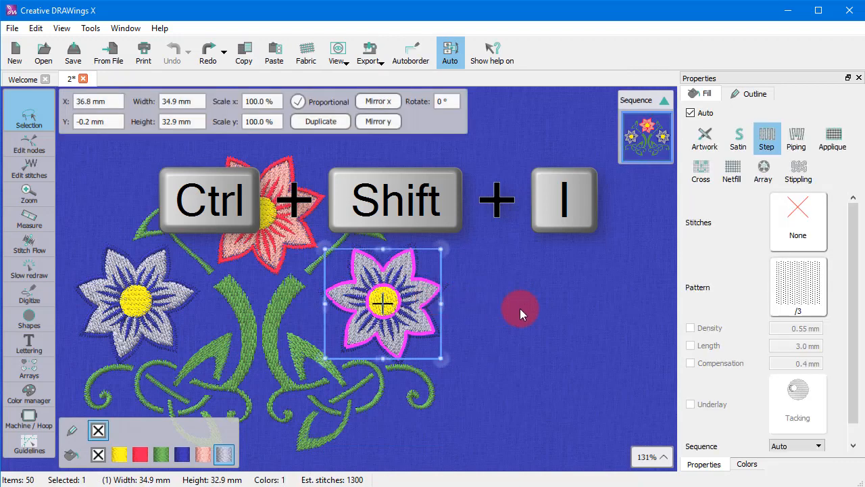
{"action": "left_click", "coordinate": [519, 309]}
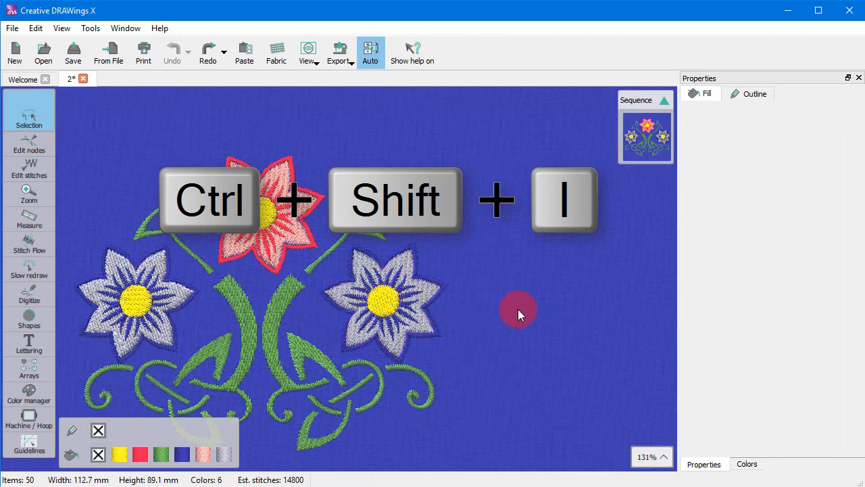
Select the right flower's center and clear the selection with Select none
{"action": "left_click", "coordinate": [427, 287]}
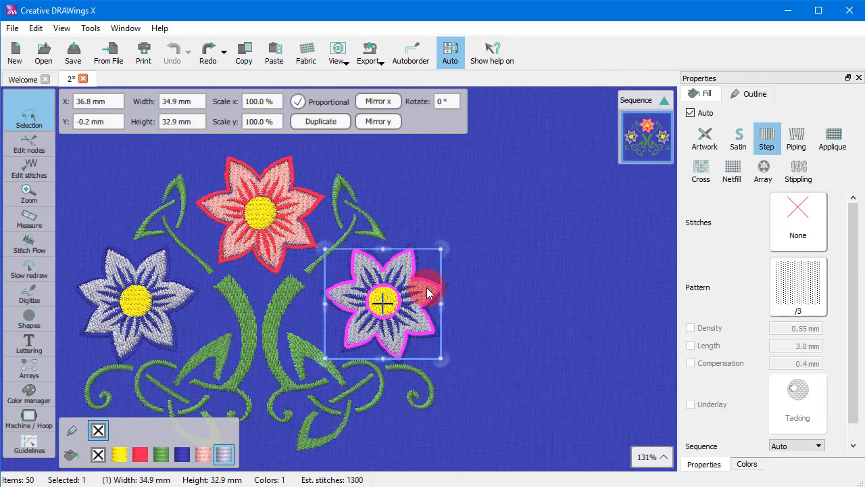
{"action": "right_click", "coordinate": [427, 287]}
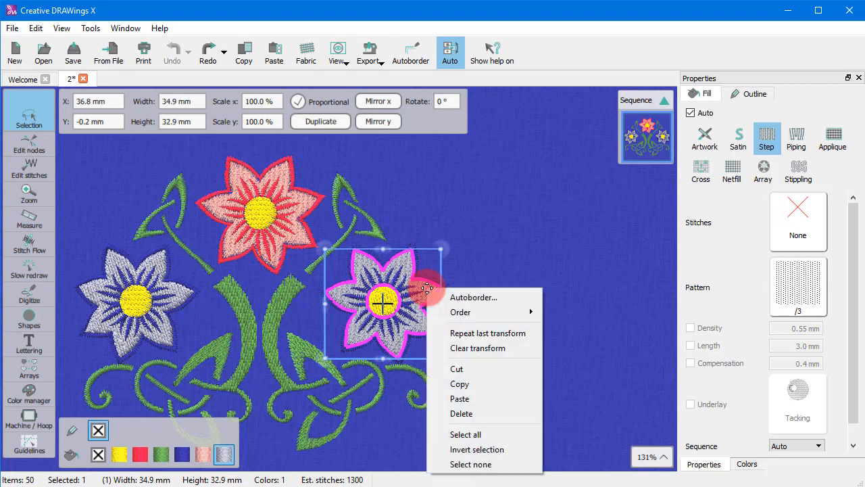
{"action": "left_click", "coordinate": [467, 462]}
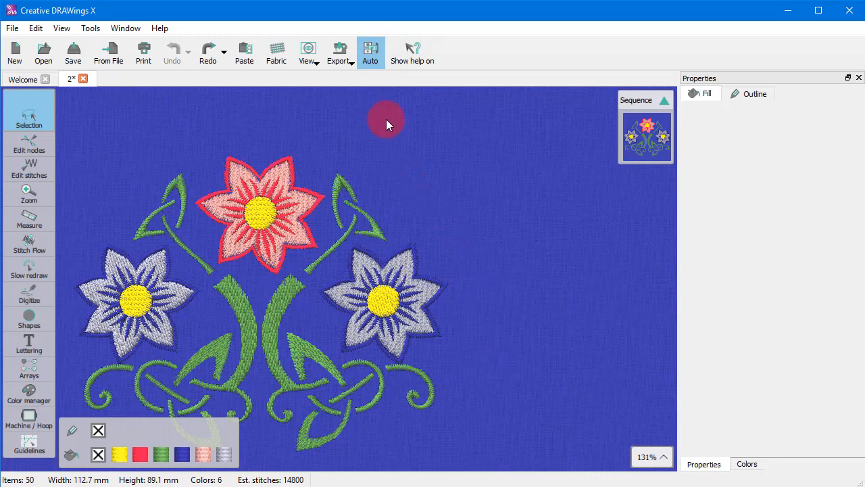
Switch sequencing from Auto to Manual and select the right flower's center from the sequence list
{"action": "left_click", "coordinate": [371, 52]}
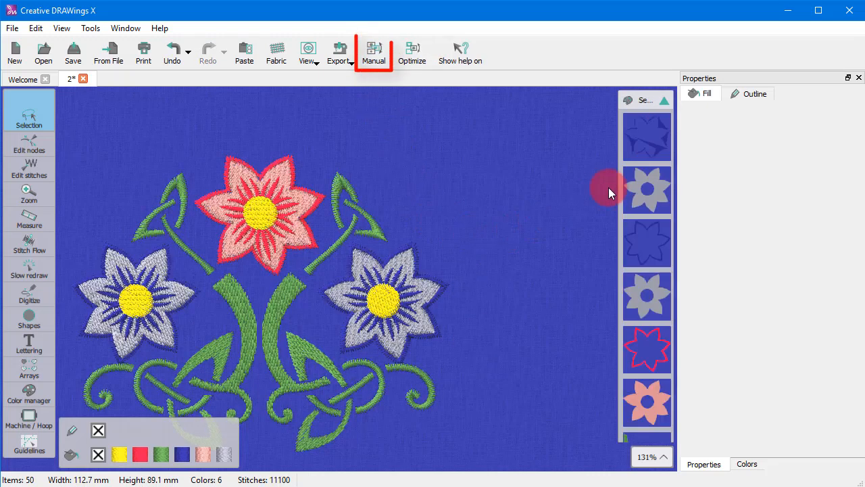
{"action": "left_click", "coordinate": [633, 193]}
Scroll through the sequence list and select a green knot piece from it
{"action": "scroll", "coordinate": [646, 219], "scroll_direction": "down", "scroll_amount": 5}
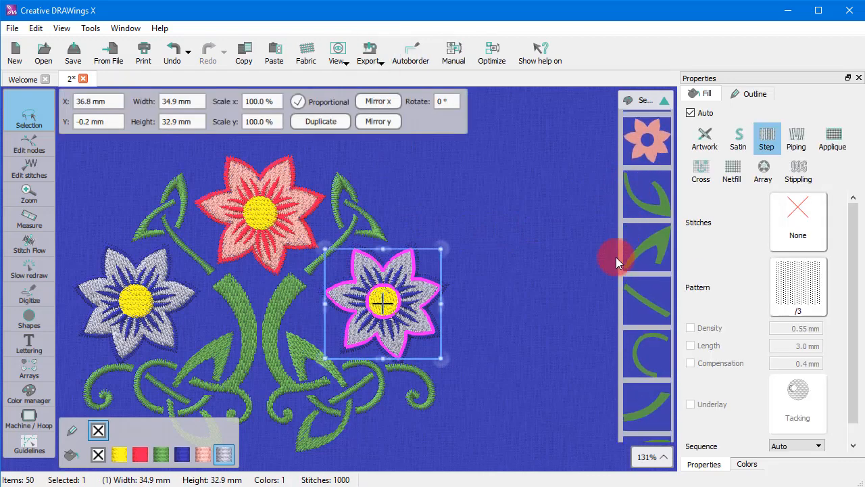
{"action": "scroll", "coordinate": [616, 257], "scroll_direction": "down", "scroll_amount": 3}
{"action": "scroll", "coordinate": [635, 253], "scroll_direction": "down", "scroll_amount": 8}
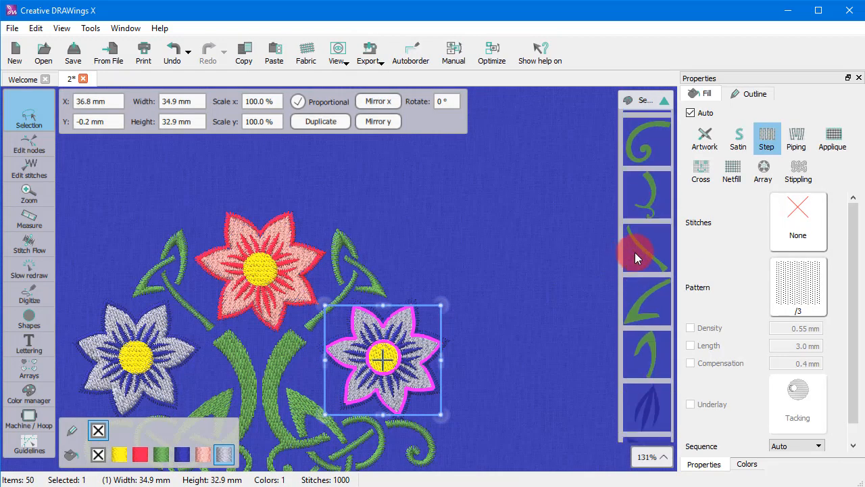
{"action": "scroll", "coordinate": [635, 253], "scroll_direction": "down", "scroll_amount": 10}
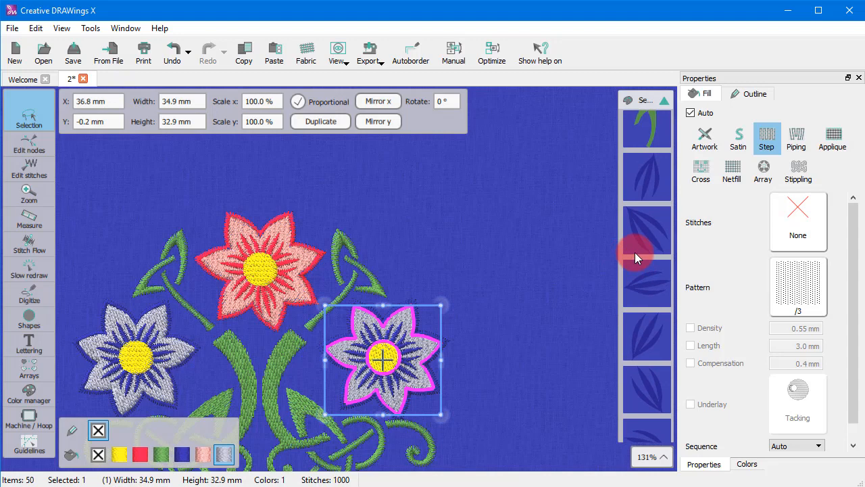
{"action": "scroll", "coordinate": [634, 252], "scroll_direction": "down", "scroll_amount": 10}
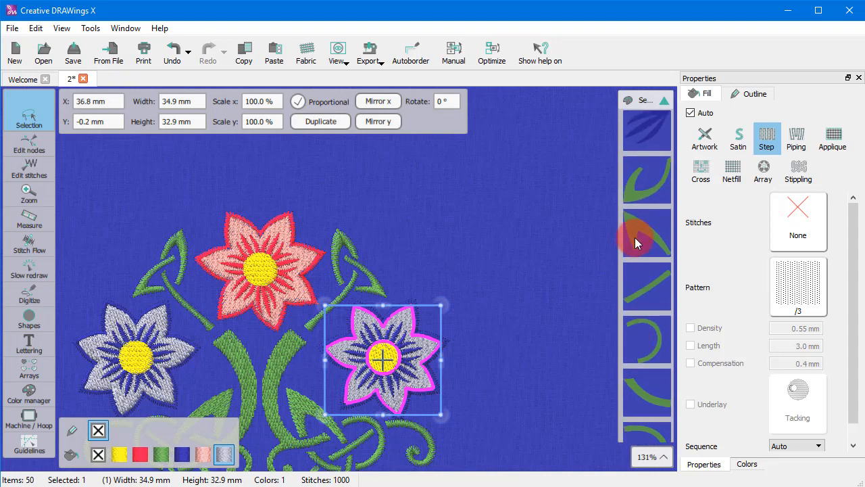
{"action": "left_click", "coordinate": [635, 237]}
{"action": "left_click_drag", "start_coordinate": [640, 195], "coordinate": [640, 257]}
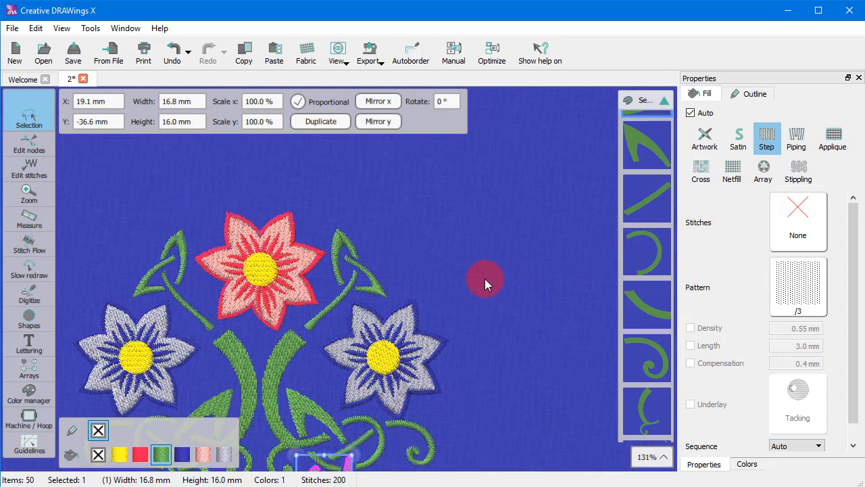
Select three green stem and knot pieces together from the sequence list
{"action": "scroll", "coordinate": [575, 273], "scroll_direction": "down", "scroll_amount": 2}
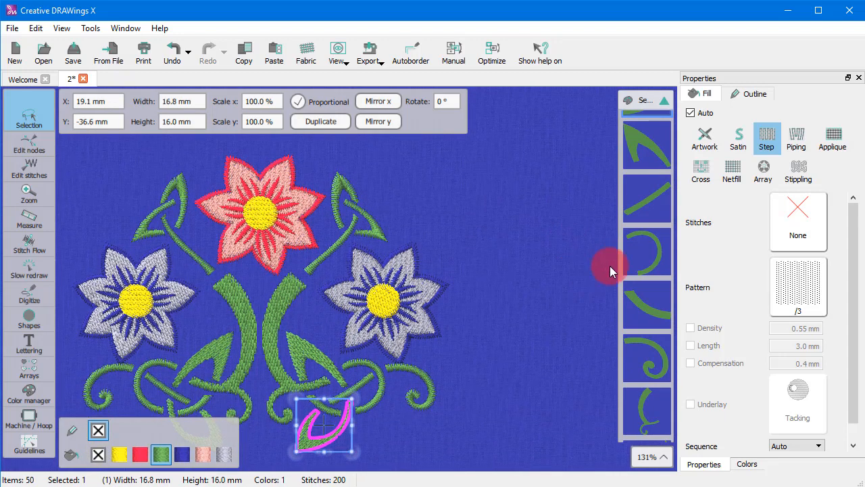
{"action": "left_click", "coordinate": [634, 243]}
{"action": "left_click", "coordinate": [651, 161], "text": "ctrl"}
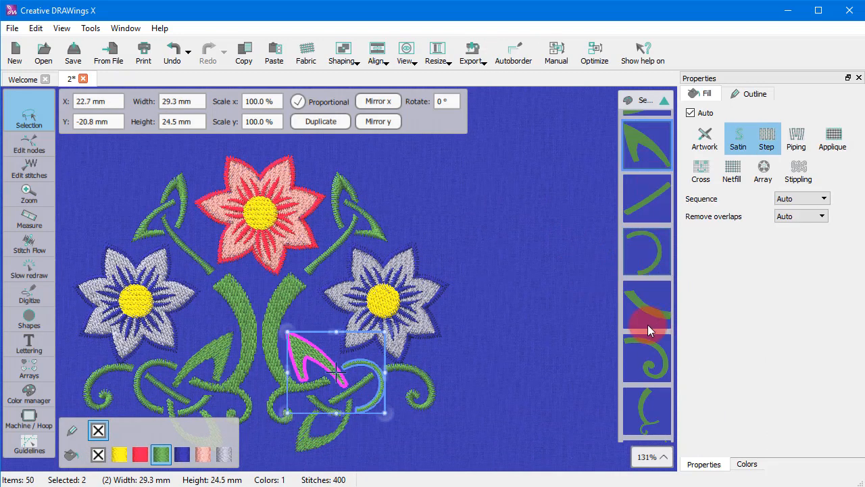
{"action": "left_click", "coordinate": [647, 360], "text": "ctrl"}
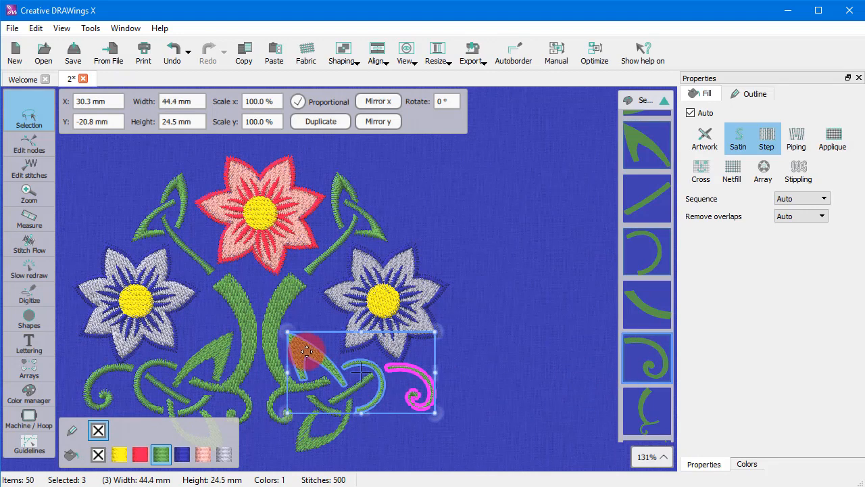
Try moving the three selected pieces, and undo the move
{"action": "left_click_drag", "start_coordinate": [306, 350], "coordinate": [438, 374]}
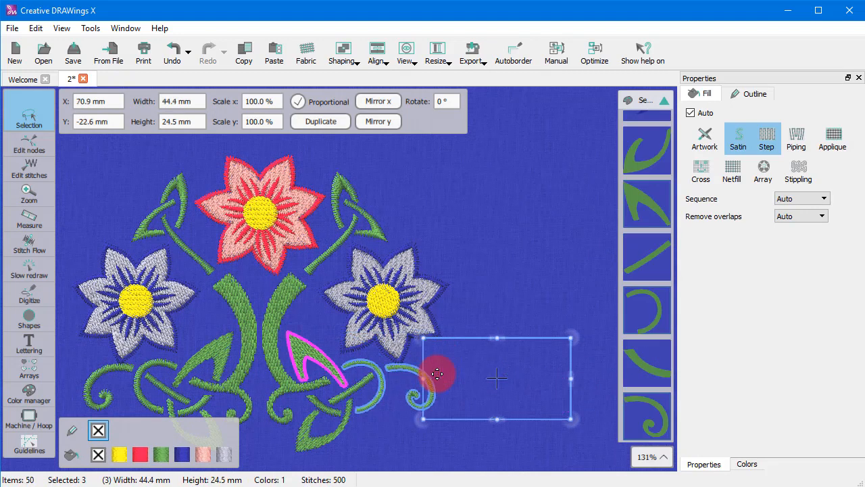
{"action": "key", "text": "ctrl+z"}
Select a blue petal vein of the left flower from the sequence list
{"action": "scroll", "coordinate": [594, 308], "scroll_direction": "up", "scroll_amount": 1}
{"action": "scroll", "coordinate": [644, 281], "scroll_direction": "up", "scroll_amount": 5}
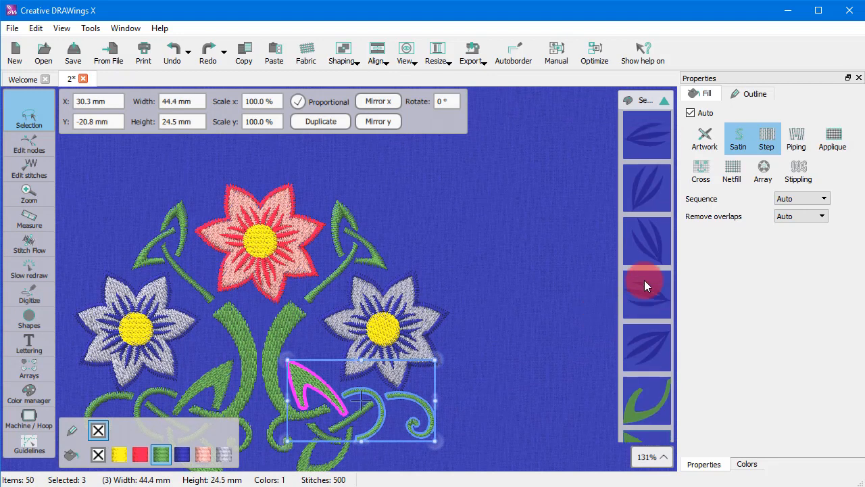
{"action": "scroll", "coordinate": [645, 280], "scroll_direction": "up", "scroll_amount": 2}
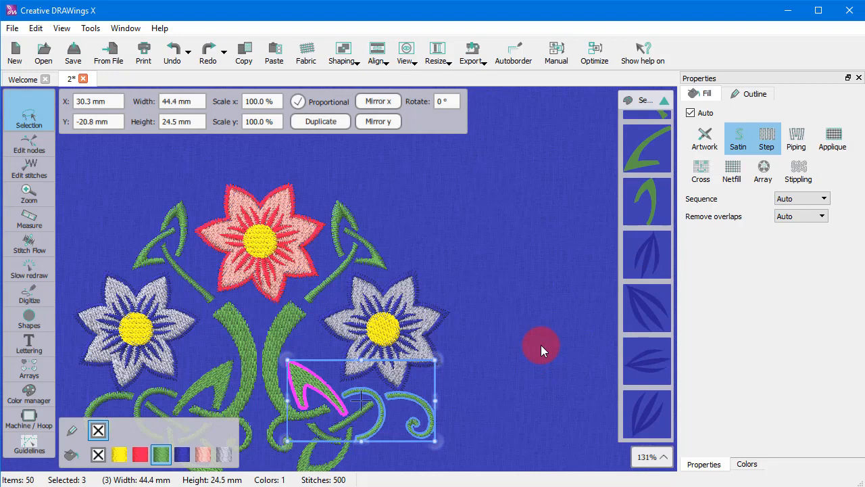
{"action": "key", "text": "shift"}
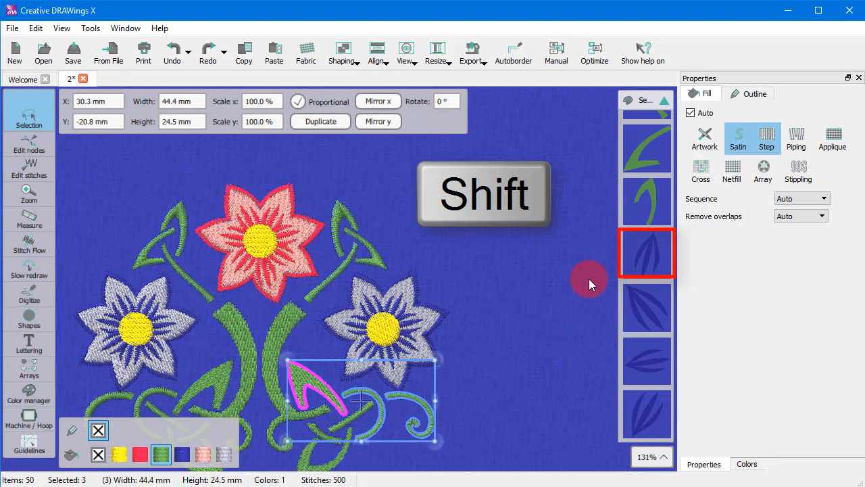
{"action": "left_click", "coordinate": [643, 256]}
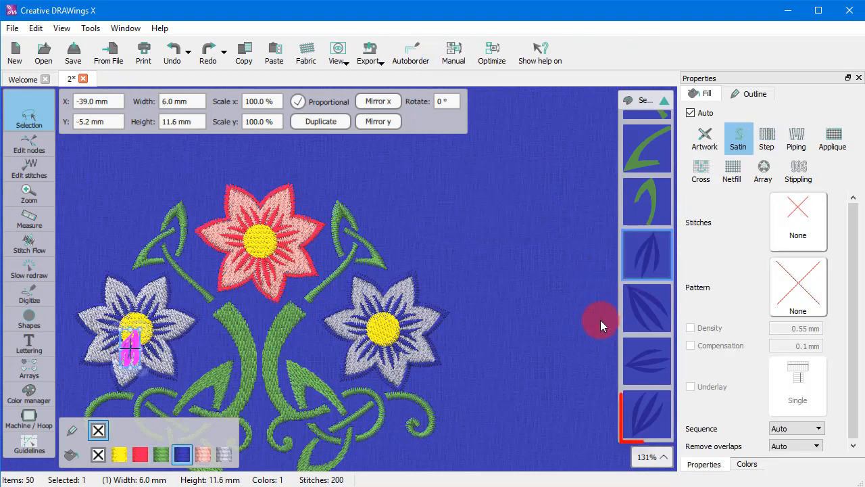
Scroll the sequence list and select another blue petal vein item
{"action": "scroll", "coordinate": [643, 303], "scroll_direction": "down", "scroll_amount": 1}
{"action": "scroll", "coordinate": [643, 302], "scroll_direction": "down", "scroll_amount": 3}
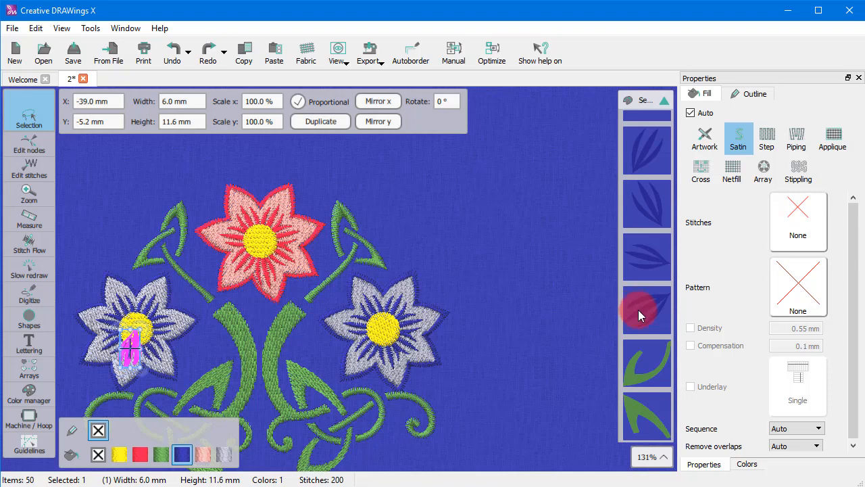
{"action": "left_click", "coordinate": [638, 309]}
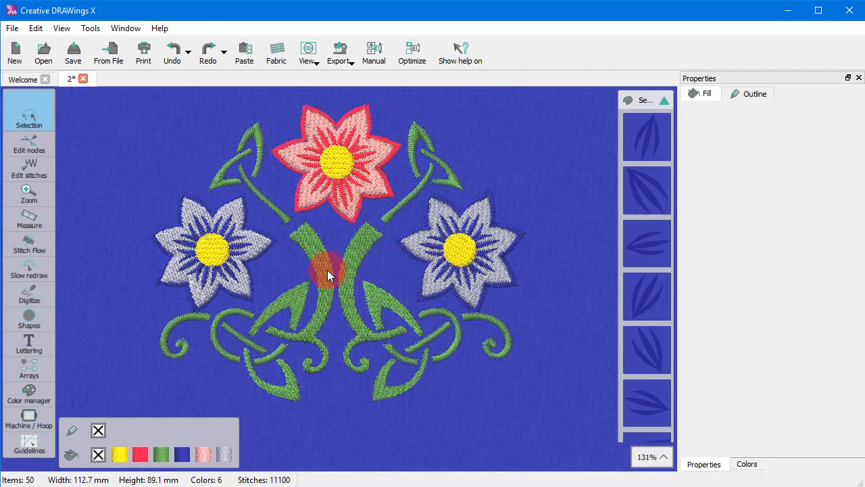
Select all objects by the red color from the color bar, then clear the selection
{"action": "right_click", "coordinate": [140, 462]}
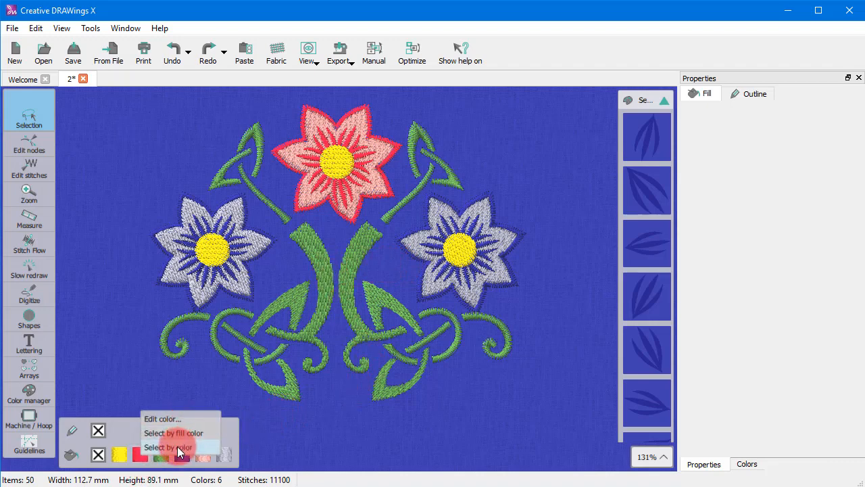
{"action": "left_click", "coordinate": [177, 446]}
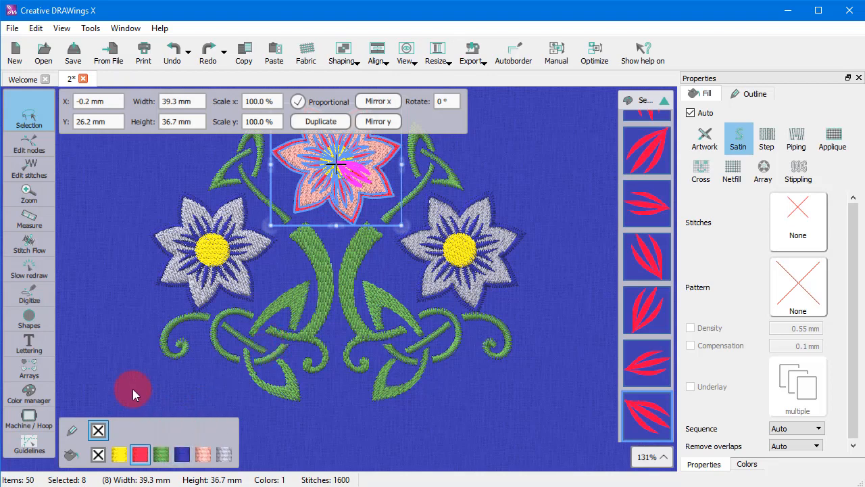
{"action": "left_click", "coordinate": [132, 389]}
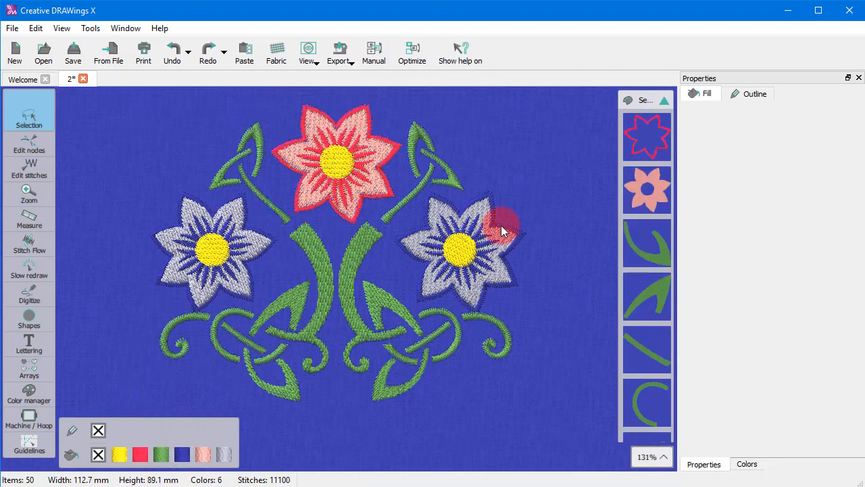
Select the top flower's petals and add all objects with the Step fill type to the selection
{"action": "left_click", "coordinate": [381, 191]}
{"action": "right_click", "coordinate": [769, 142]}
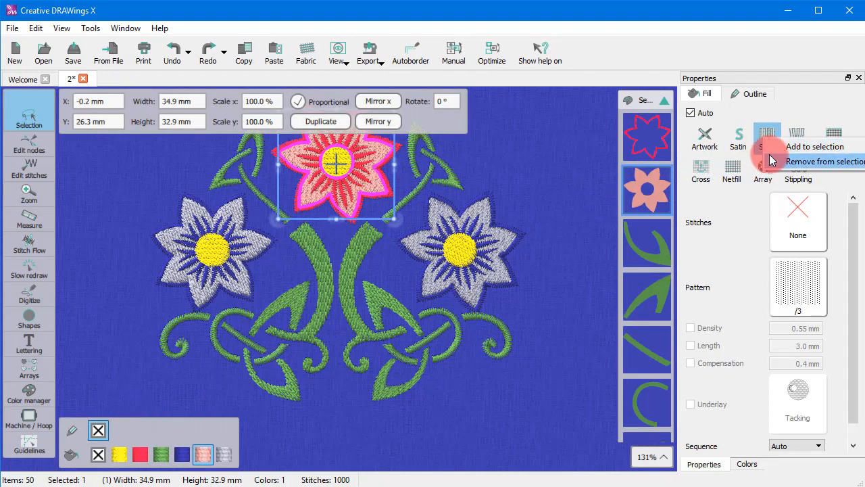
{"action": "left_click", "coordinate": [778, 146]}
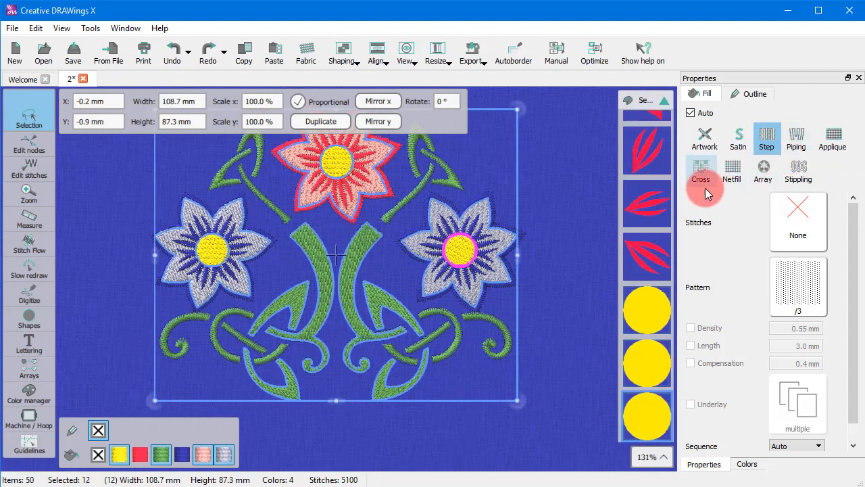